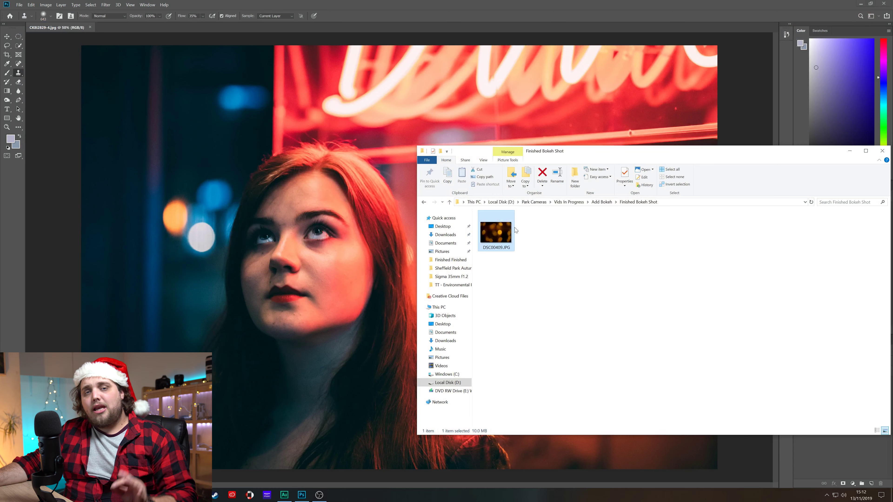
Drag DSC00409.JPG into the portrait and commit it at full canvas size as a layer
{"action": "left_click", "coordinate": [499, 230]}
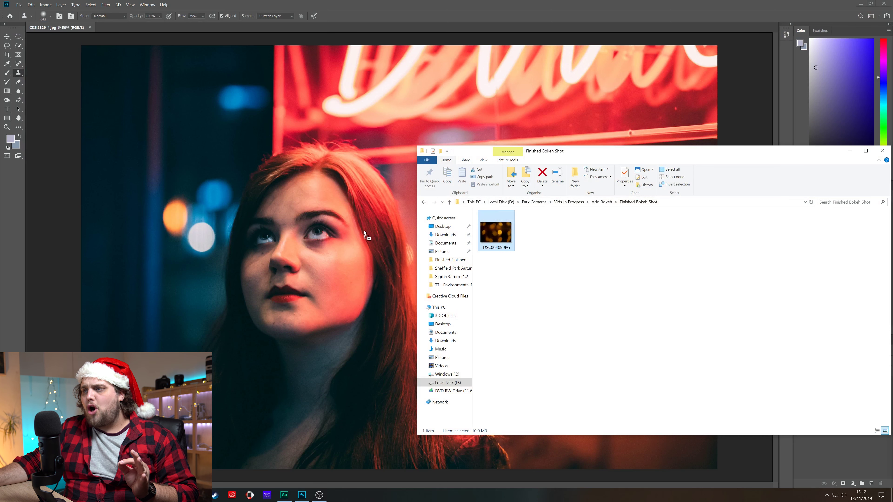
{"action": "left_click_drag", "start_coordinate": [363, 230], "coordinate": [363, 232]}
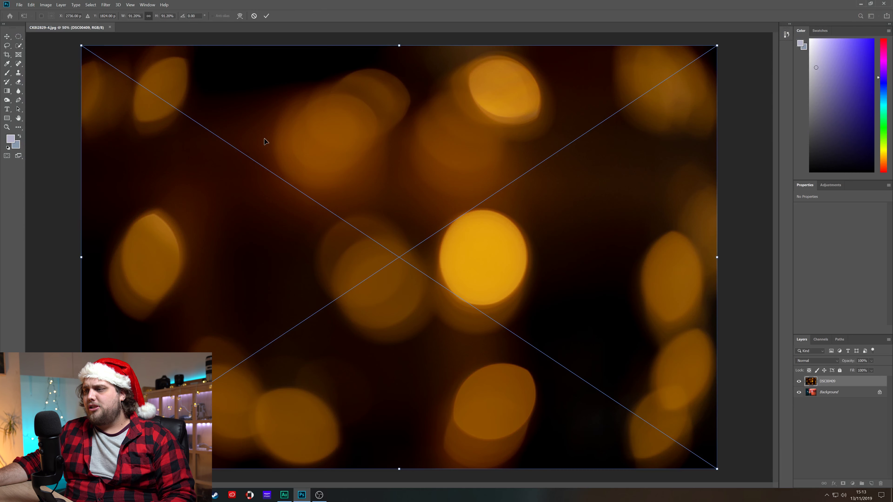
{"action": "left_click", "coordinate": [266, 15]}
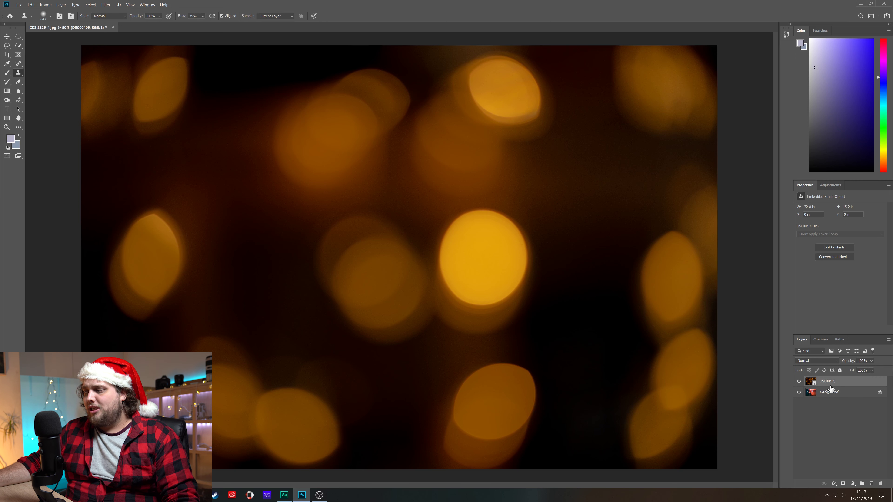
Set the DSC00409 bokeh layer's blend mode to Screen
{"action": "left_click", "coordinate": [816, 361]}
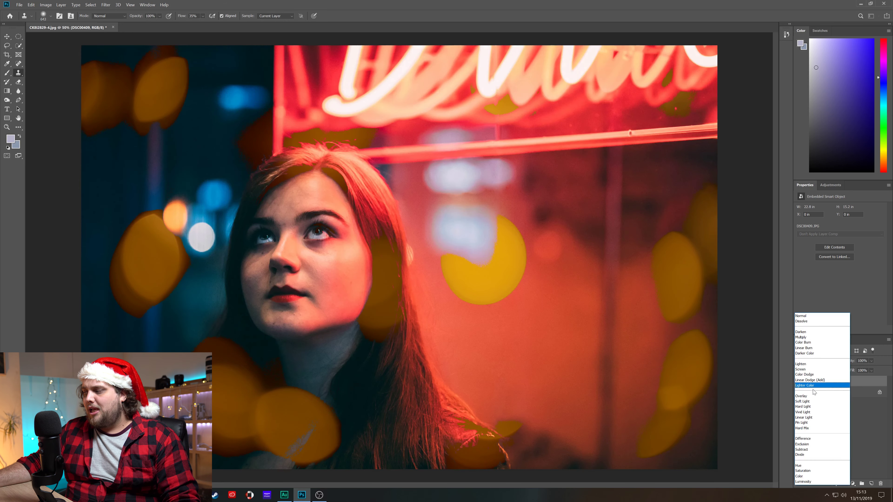
{"action": "left_click", "coordinate": [810, 370]}
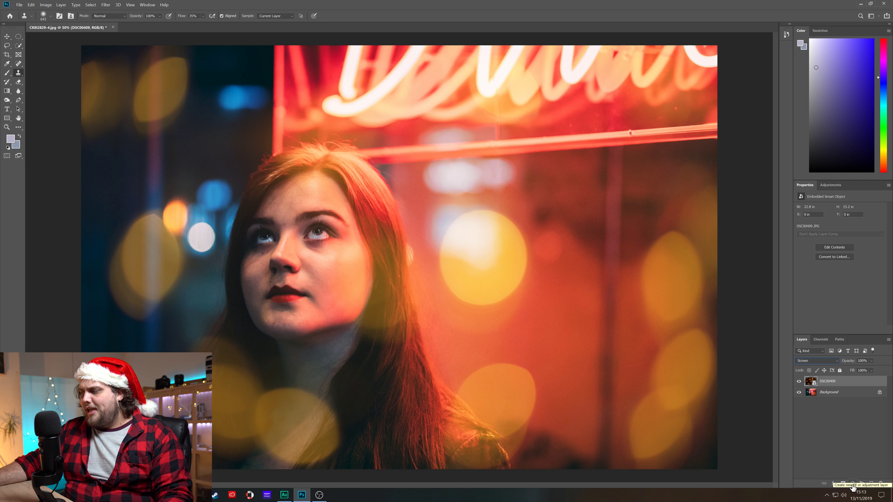
Add a Hue/Saturation adjustment clipped to DSC00409 and set Hue to about -33 for red bokeh
{"action": "left_click", "coordinate": [852, 487]}
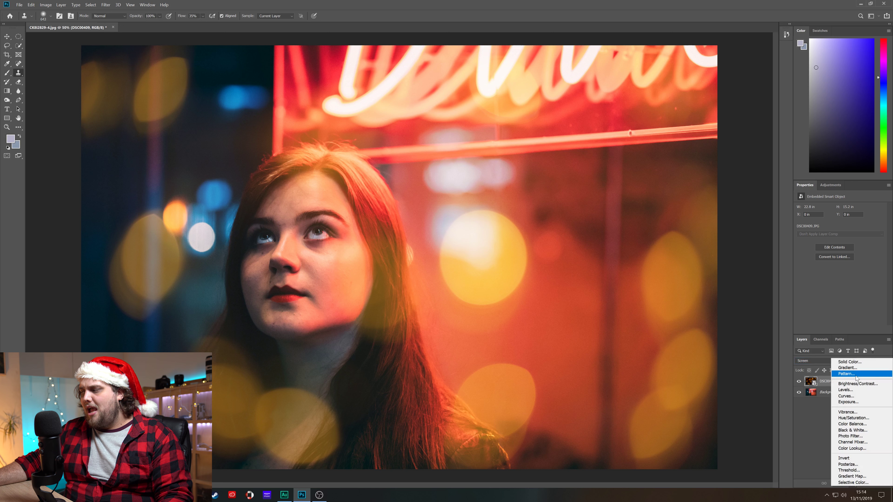
{"action": "left_click", "coordinate": [858, 419]}
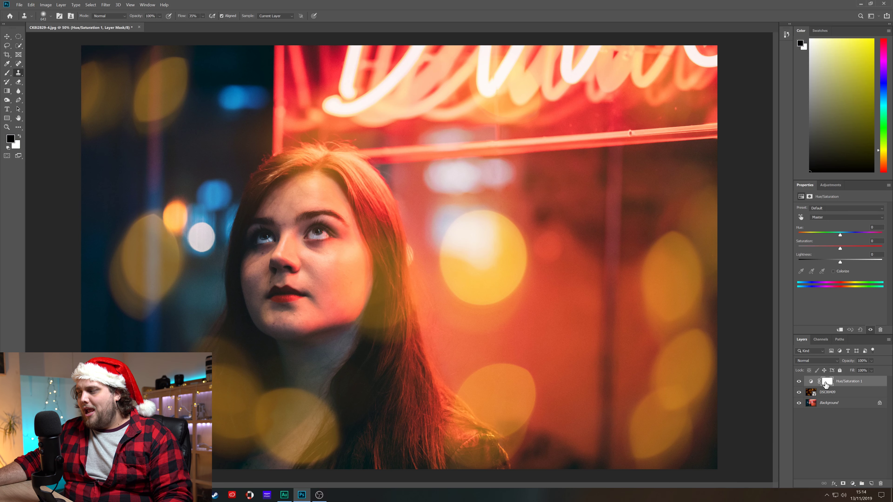
{"action": "mouse_move", "coordinate": [839, 237]}
{"action": "left_mouse_down"}
{"action": "mouse_move", "coordinate": [826, 237]}
{"action": "mouse_move", "coordinate": [853, 236]}
{"action": "mouse_move", "coordinate": [844, 239]}
{"action": "left_mouse_up"}
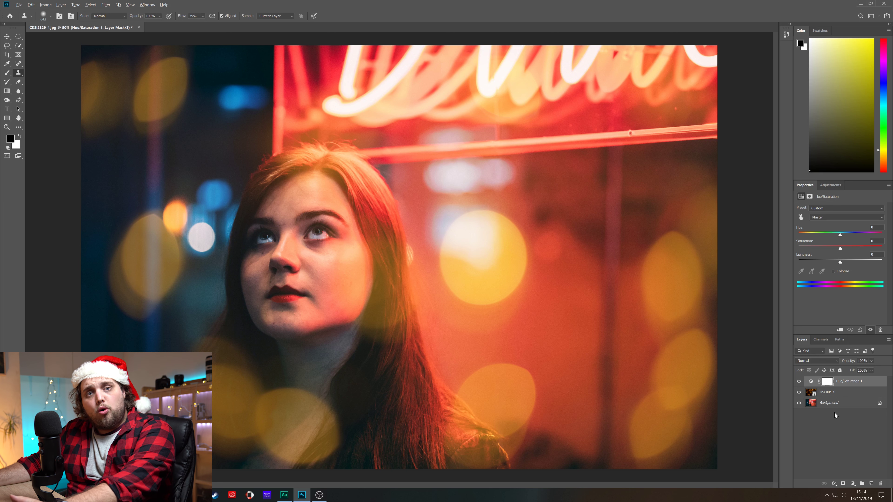
{"action": "left_click_drag", "start_coordinate": [846, 389], "coordinate": [844, 384]}
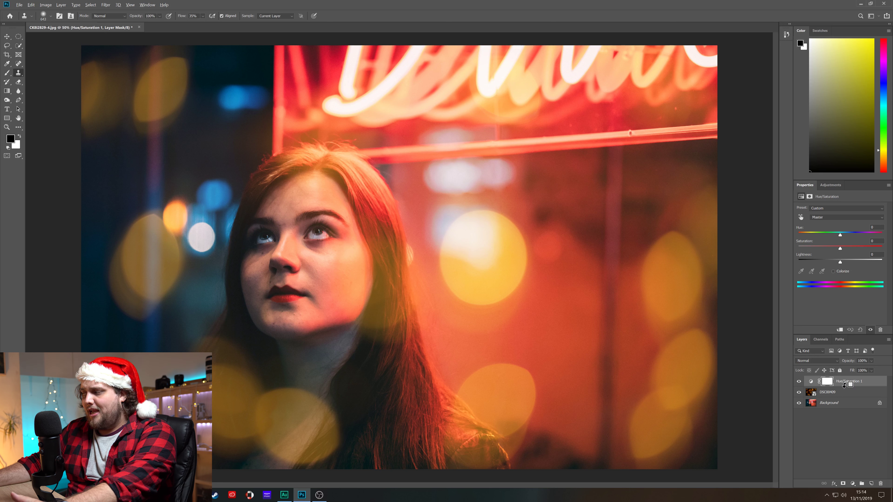
{"action": "left_click", "coordinate": [844, 384], "text": "alt"}
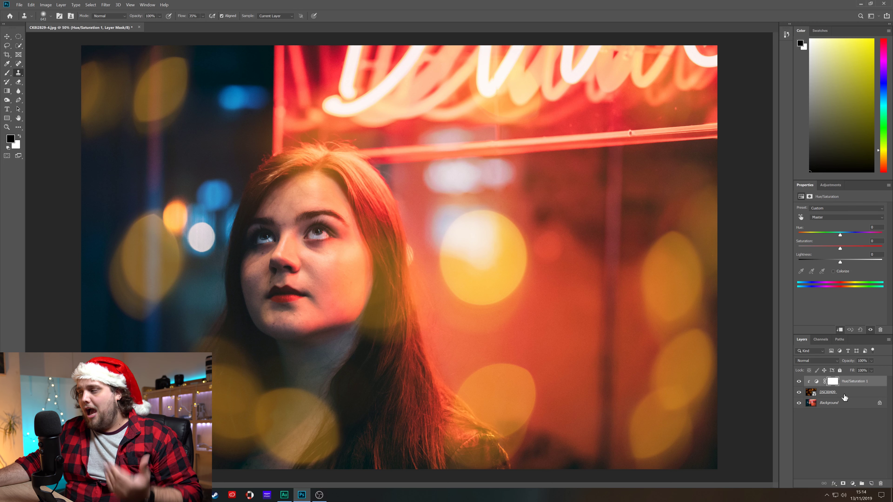
{"action": "mouse_move", "coordinate": [841, 237]}
{"action": "left_mouse_down"}
{"action": "mouse_move", "coordinate": [829, 237]}
{"action": "mouse_move", "coordinate": [867, 239]}
{"action": "mouse_move", "coordinate": [850, 239]}
{"action": "left_mouse_up"}
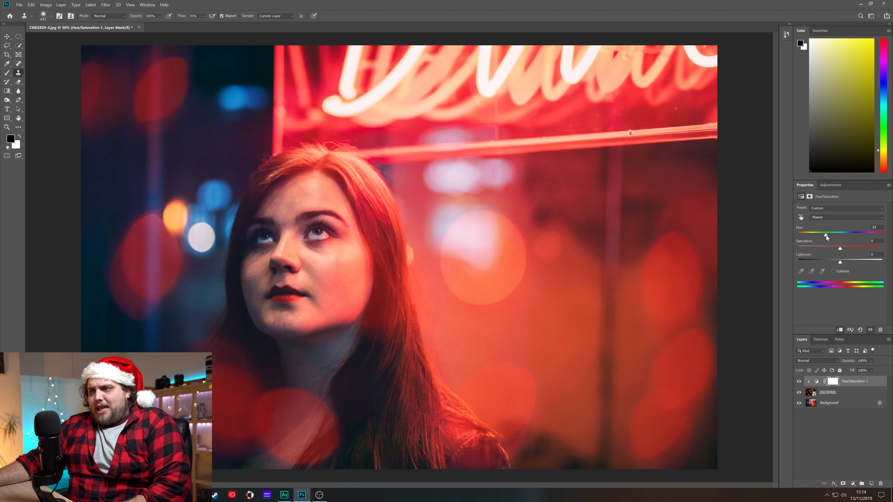
{"action": "left_click_drag", "start_coordinate": [827, 238], "coordinate": [830, 236]}
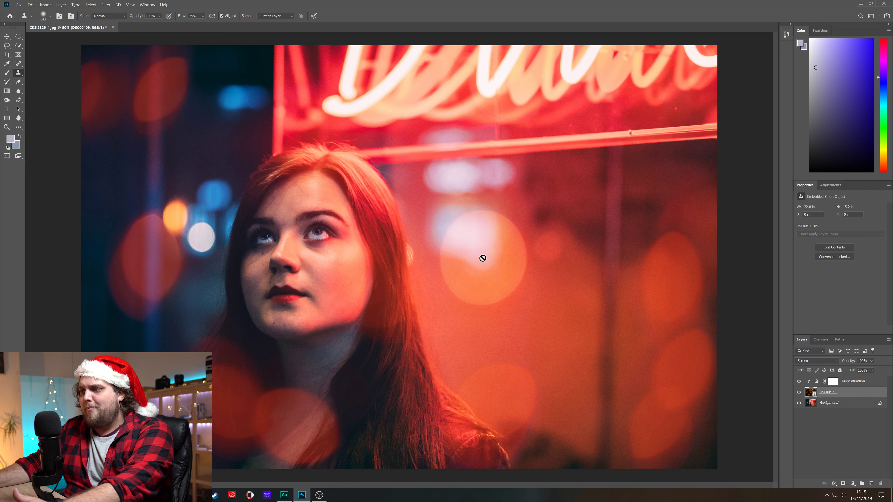
Rasterize DSC00409 and clone an orange bokeh ball across the neon bar
{"action": "left_click", "coordinate": [462, 132]}
{"action": "left_click", "coordinate": [469, 190]}
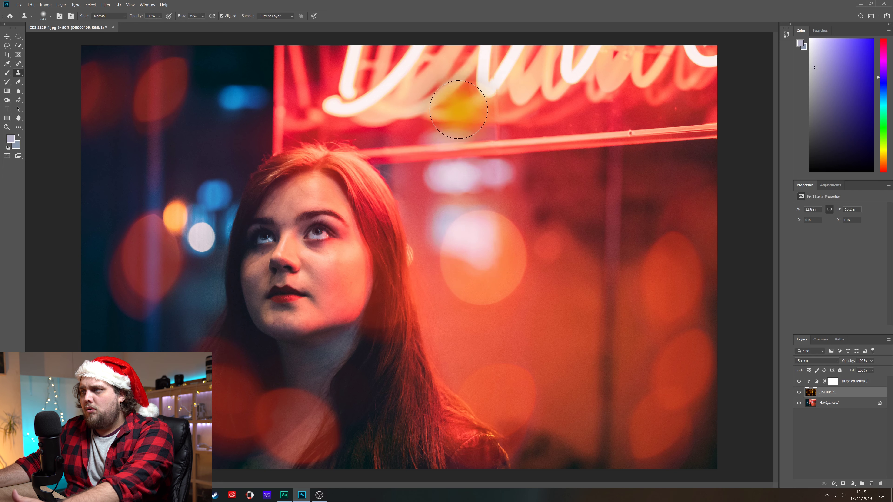
{"action": "left_click", "coordinate": [581, 143]}
{"action": "left_click", "coordinate": [580, 142]}
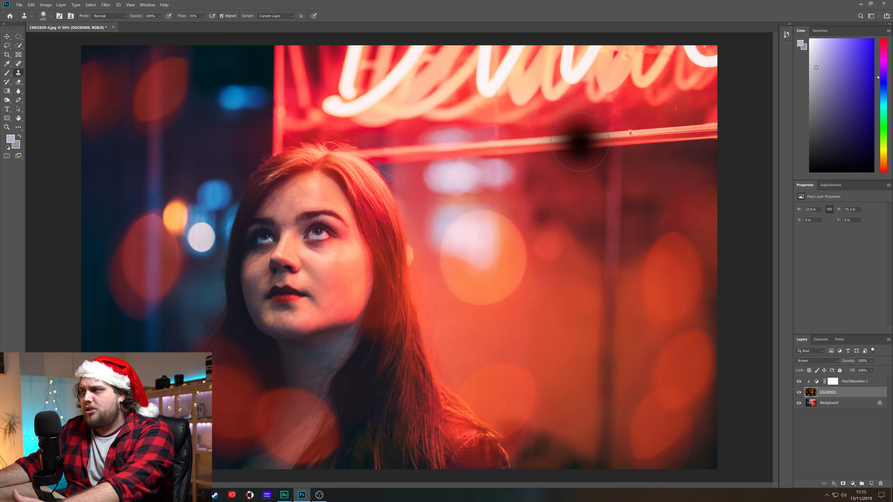
{"action": "key", "text": "ctrl+z"}
{"action": "key", "text": "ctrl+z"}
{"action": "left_click", "coordinate": [483, 254], "text": "alt"}
{"action": "mouse_move", "coordinate": [574, 147]}
{"action": "left_mouse_down"}
{"action": "mouse_move", "coordinate": [571, 164]}
{"action": "mouse_move", "coordinate": [582, 132]}
{"action": "mouse_move", "coordinate": [594, 158]}
{"action": "left_mouse_up"}
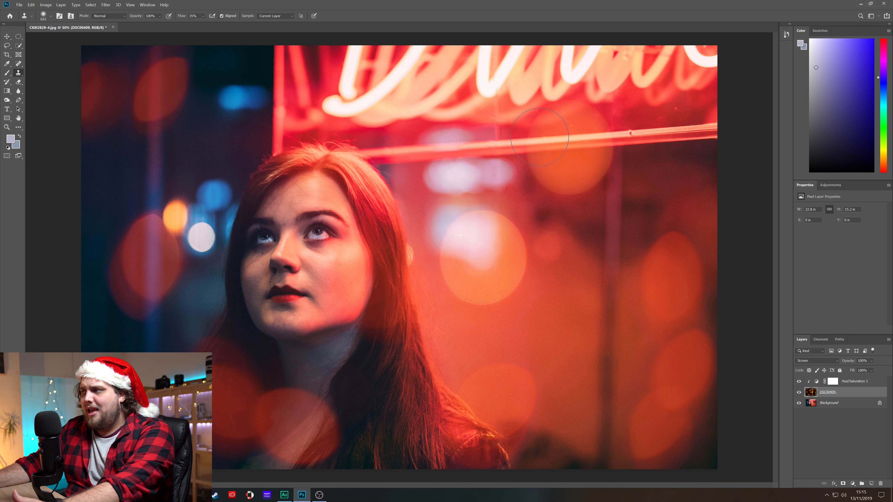
Clone more bokeh balls into the dark upper-left area and near the bottom
{"action": "left_click", "coordinate": [486, 266], "text": "alt"}
{"action": "mouse_move", "coordinate": [169, 160]}
{"action": "left_mouse_down"}
{"action": "mouse_move", "coordinate": [146, 135]}
{"action": "mouse_move", "coordinate": [183, 132]}
{"action": "mouse_move", "coordinate": [197, 151]}
{"action": "left_mouse_up"}
{"action": "left_click", "coordinate": [307, 222]}
{"action": "key", "text": "ctrl+z"}
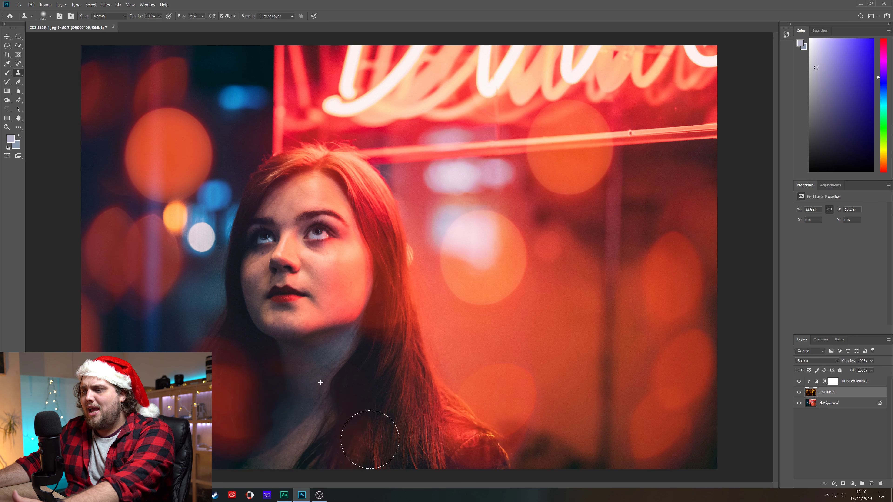
{"action": "left_click", "coordinate": [336, 409], "text": "alt"}
{"action": "mouse_move", "coordinate": [259, 409]}
{"action": "left_mouse_down"}
{"action": "mouse_move", "coordinate": [205, 403]}
{"action": "mouse_move", "coordinate": [217, 373]}
{"action": "left_mouse_up"}
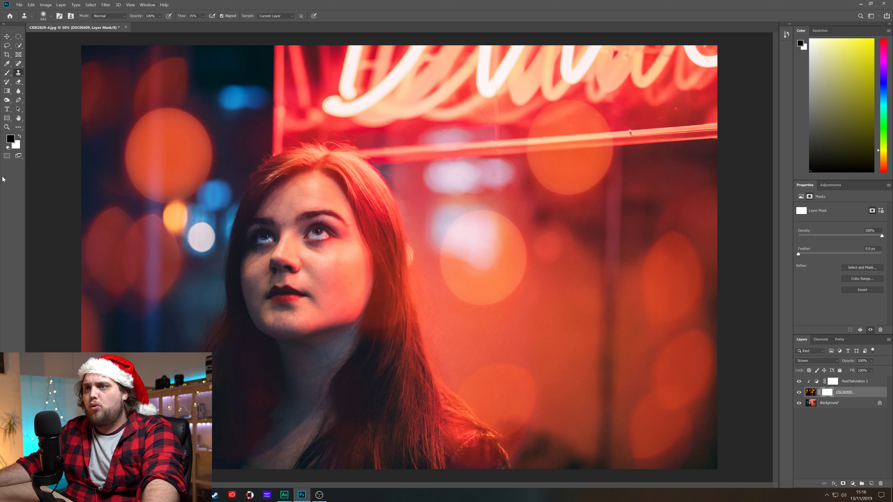
Brush DSC00409's mask to hide bokeh on the left, restoring it upper-left and beside the face
{"action": "left_click", "coordinate": [7, 73]}
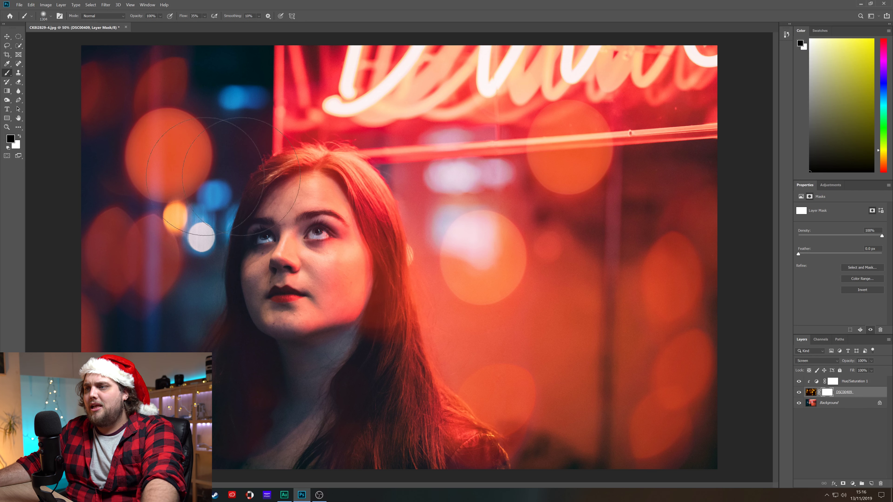
{"action": "mouse_move", "coordinate": [162, 166]}
{"action": "left_mouse_down"}
{"action": "mouse_move", "coordinate": [167, 264]}
{"action": "mouse_move", "coordinate": [151, 165]}
{"action": "mouse_move", "coordinate": [179, 91]}
{"action": "mouse_move", "coordinate": [197, 317]}
{"action": "mouse_move", "coordinate": [398, 400]}
{"action": "left_mouse_up"}
{"action": "left_click", "coordinate": [20, 136]}
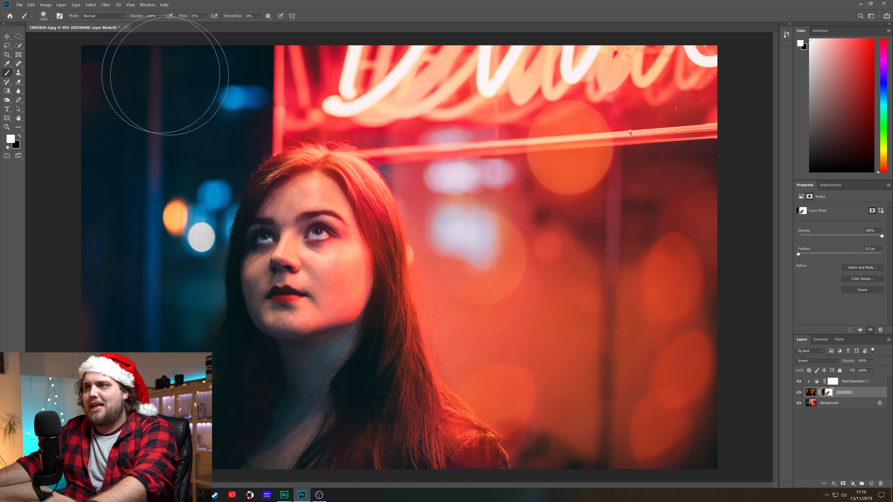
{"action": "mouse_move", "coordinate": [159, 59]}
{"action": "left_mouse_down"}
{"action": "mouse_move", "coordinate": [162, 109]}
{"action": "mouse_move", "coordinate": [225, 63]}
{"action": "mouse_move", "coordinate": [248, 129]}
{"action": "mouse_move", "coordinate": [279, 367]}
{"action": "mouse_move", "coordinate": [240, 429]}
{"action": "left_mouse_up"}
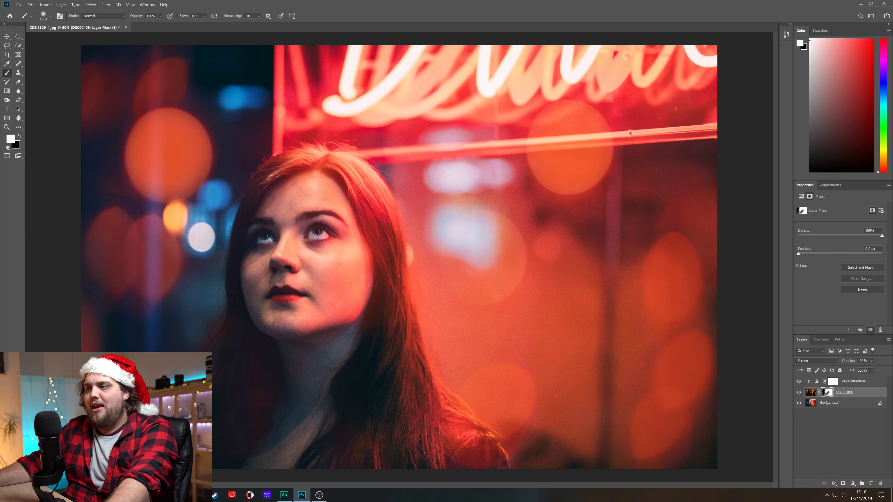
{"action": "left_click", "coordinate": [481, 258]}
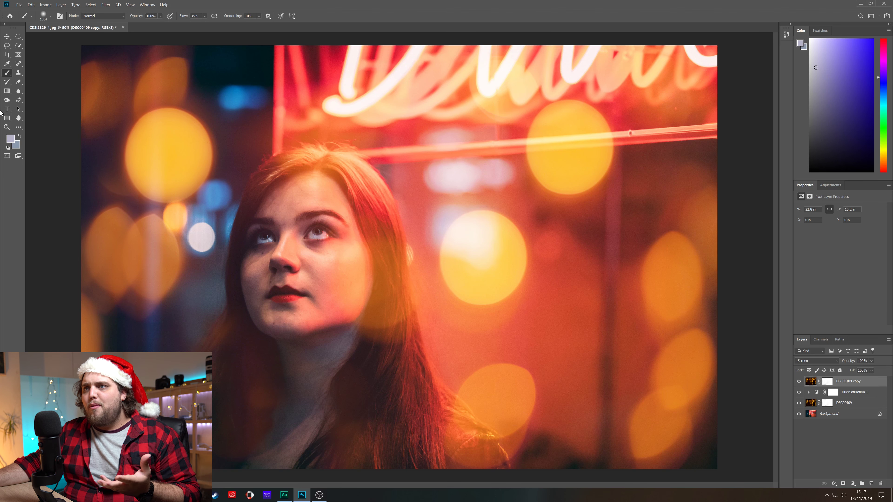
Shift the bokeh copy right and down, then add a clipped Hue/Saturation 2 turning it teal
{"action": "left_click", "coordinate": [6, 36]}
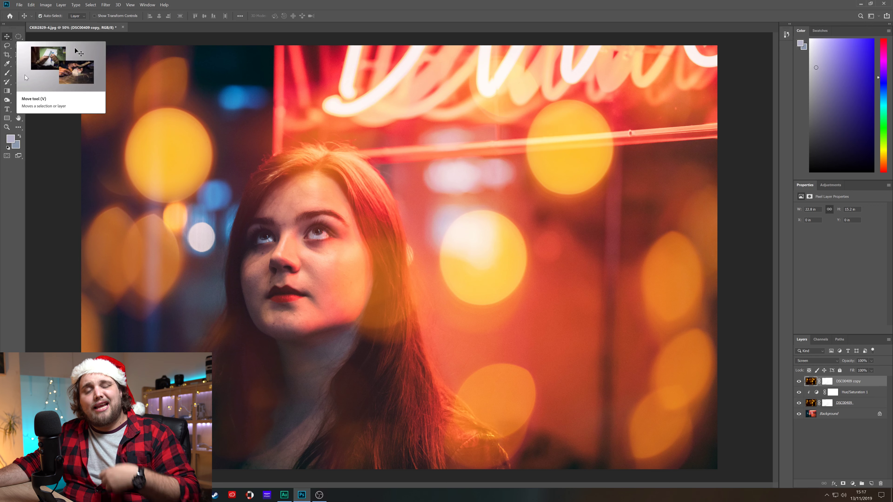
{"action": "left_click_drag", "start_coordinate": [153, 176], "coordinate": [250, 143]}
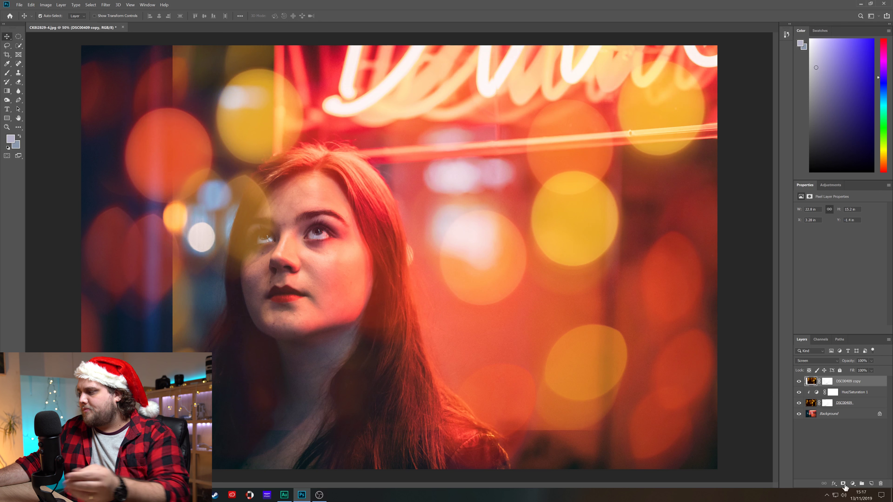
{"action": "left_click", "coordinate": [853, 484]}
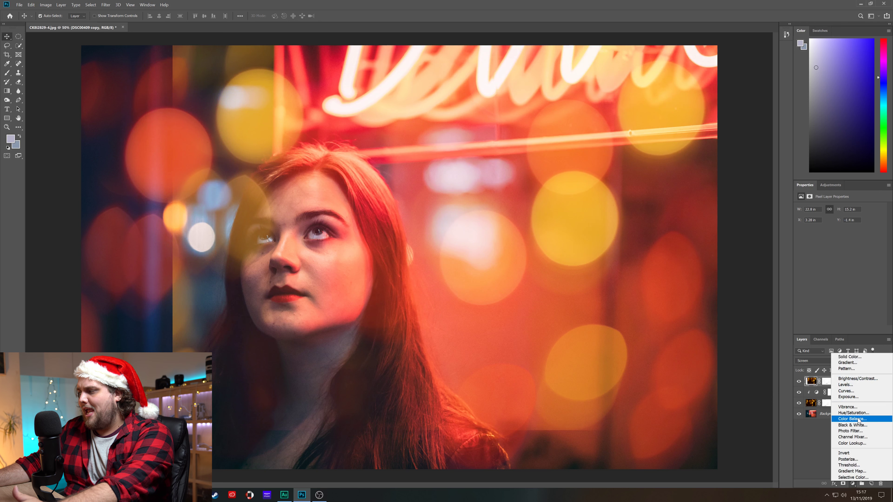
{"action": "left_click", "coordinate": [855, 413]}
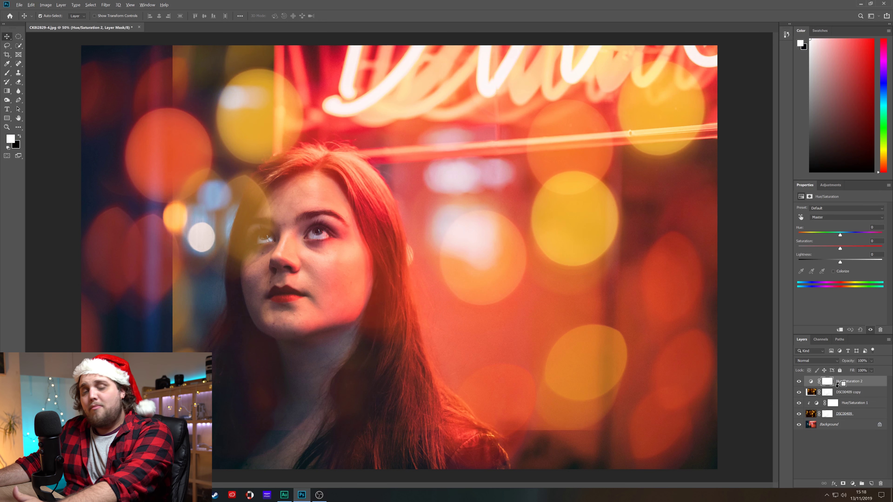
{"action": "left_click", "coordinate": [838, 386], "text": "alt"}
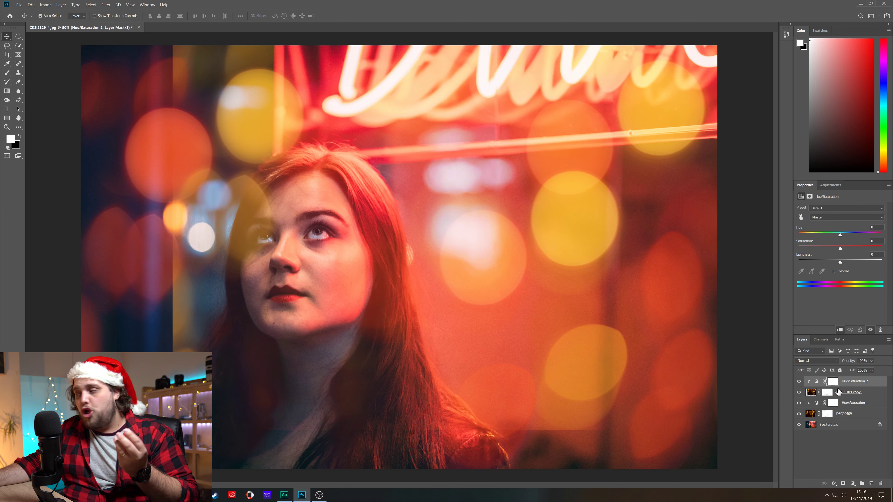
{"action": "left_click_drag", "start_coordinate": [840, 237], "coordinate": [879, 239]}
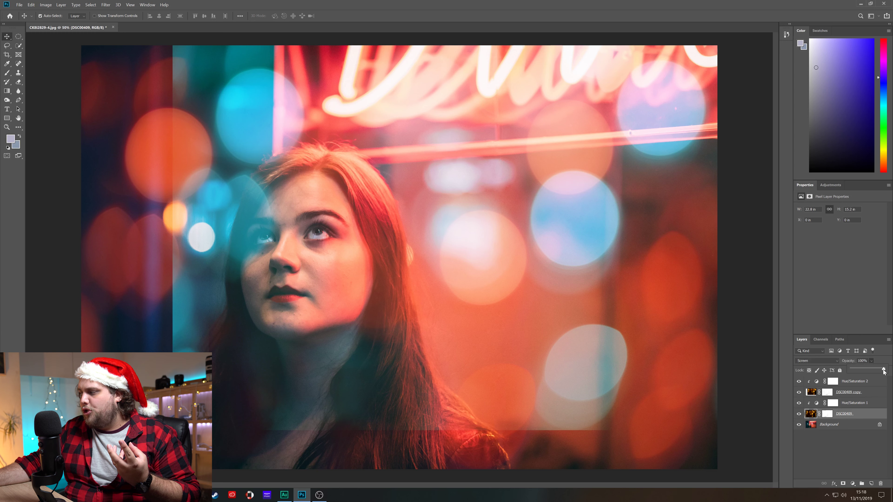
Lower DSC00409 and DSC00409 copy opacity to about 75%, then deselect the layers
{"action": "left_click_drag", "start_coordinate": [877, 370], "coordinate": [876, 371]}
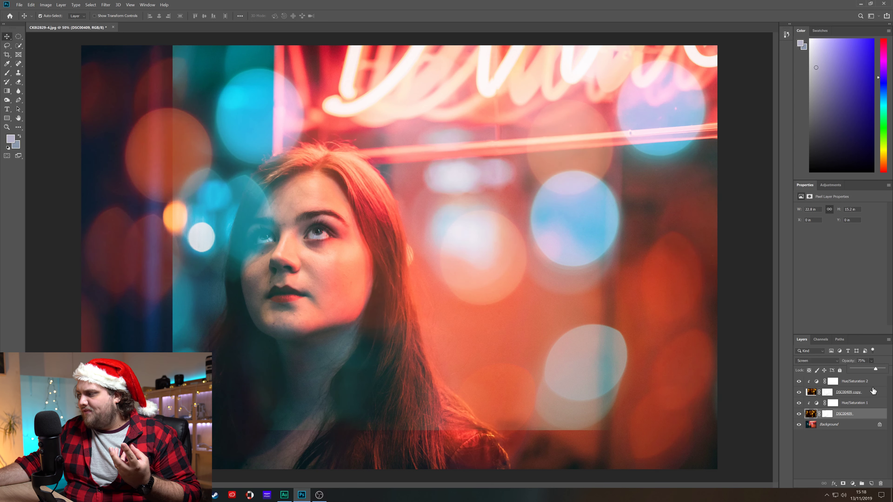
{"action": "left_click", "coordinate": [875, 396]}
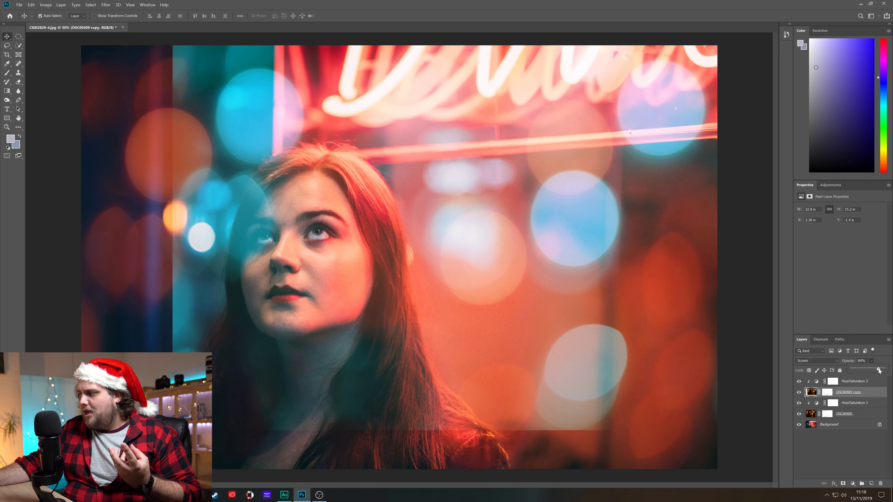
{"action": "left_click_drag", "start_coordinate": [879, 371], "coordinate": [877, 371]}
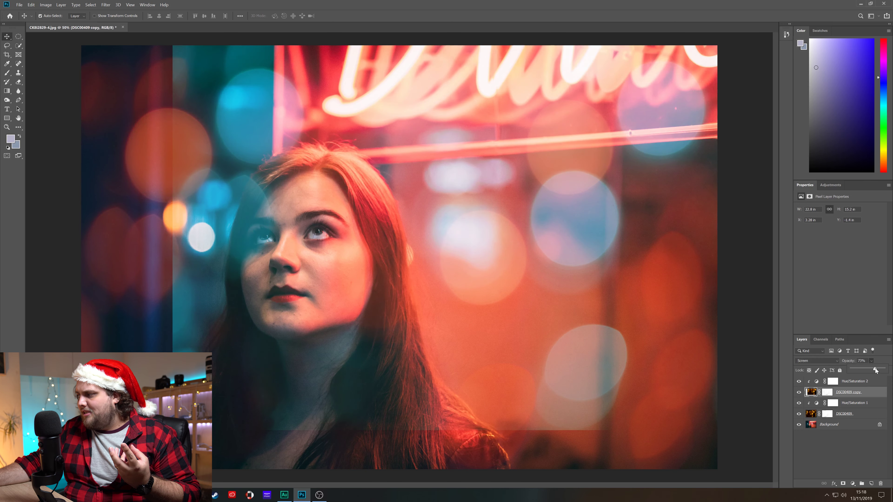
{"action": "left_click", "coordinate": [837, 476]}
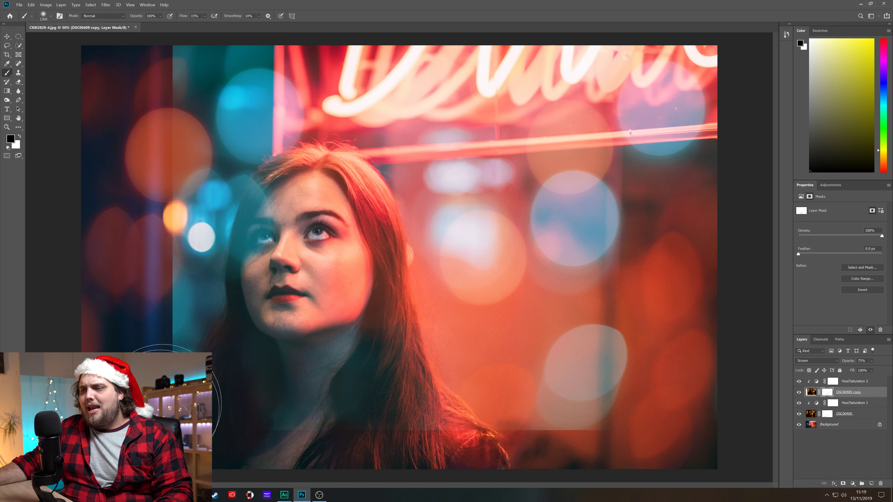
With a smaller black brush, mask teal bokeh off the bottom edge, top-left and her left eye
{"action": "mouse_move", "coordinate": [166, 410]}
{"action": "left_mouse_down"}
{"action": "mouse_move", "coordinate": [183, 415]}
{"action": "mouse_move", "coordinate": [182, 426]}
{"action": "left_mouse_up"}
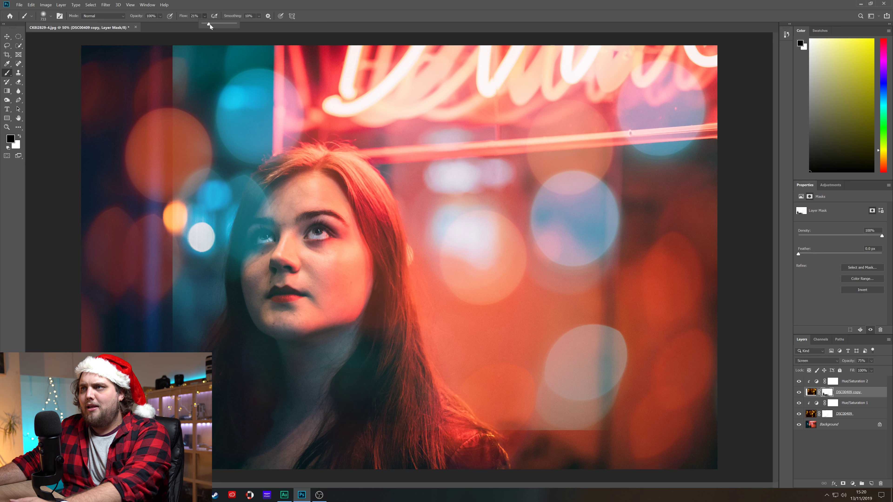
{"action": "mouse_move", "coordinate": [453, 415]}
{"action": "left_mouse_down"}
{"action": "mouse_move", "coordinate": [491, 441]}
{"action": "mouse_move", "coordinate": [603, 433]}
{"action": "mouse_move", "coordinate": [457, 425]}
{"action": "left_mouse_up"}
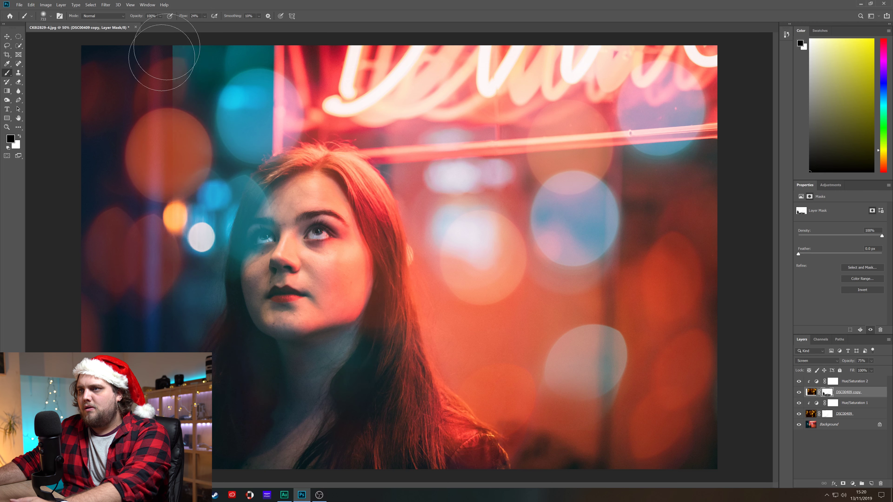
{"action": "left_click_drag", "start_coordinate": [160, 50], "coordinate": [194, 75]}
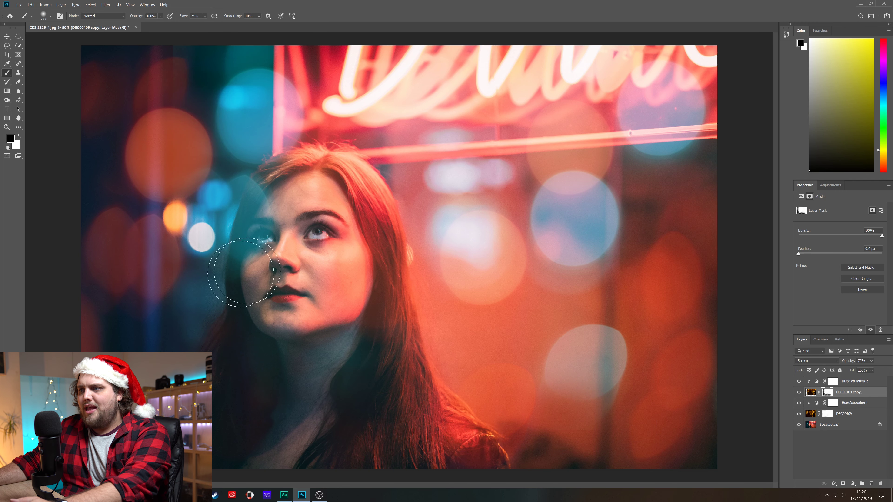
{"action": "mouse_move", "coordinate": [272, 230]}
{"action": "left_mouse_down"}
{"action": "mouse_move", "coordinate": [290, 184]}
{"action": "mouse_move", "coordinate": [283, 220]}
{"action": "mouse_move", "coordinate": [266, 219]}
{"action": "mouse_move", "coordinate": [274, 203]}
{"action": "mouse_move", "coordinate": [270, 225]}
{"action": "mouse_move", "coordinate": [272, 199]}
{"action": "mouse_move", "coordinate": [294, 224]}
{"action": "left_mouse_up"}
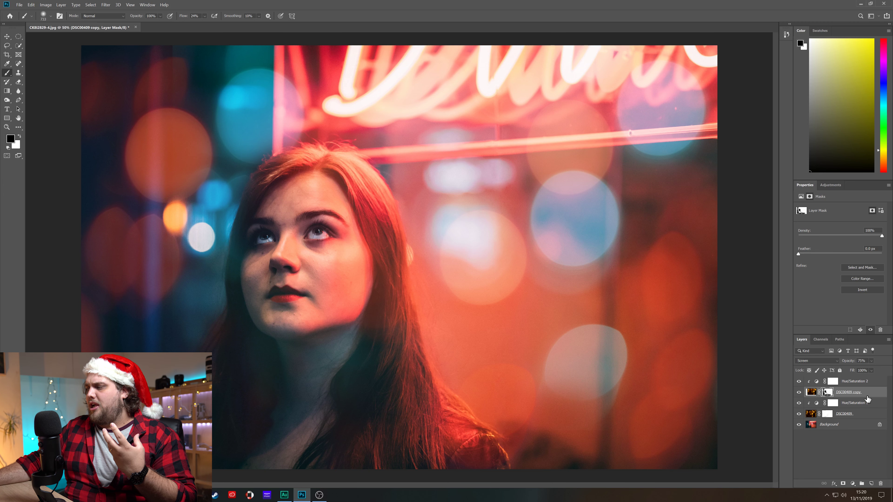
Paint black on both bokeh masks over her cheek and eye, then target the copy's pixels
{"action": "left_click", "coordinate": [831, 415]}
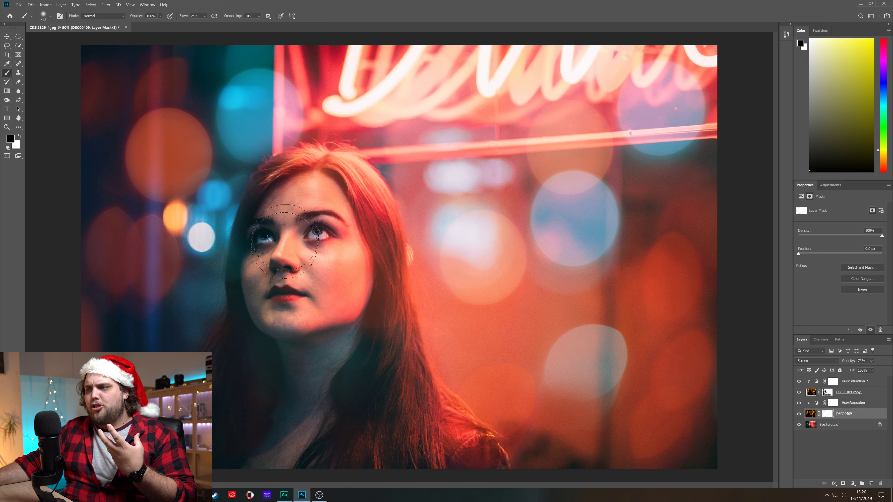
{"action": "mouse_move", "coordinate": [340, 213]}
{"action": "left_mouse_down"}
{"action": "mouse_move", "coordinate": [330, 273]}
{"action": "mouse_move", "coordinate": [275, 296]}
{"action": "mouse_move", "coordinate": [265, 311]}
{"action": "mouse_move", "coordinate": [254, 262]}
{"action": "left_mouse_up"}
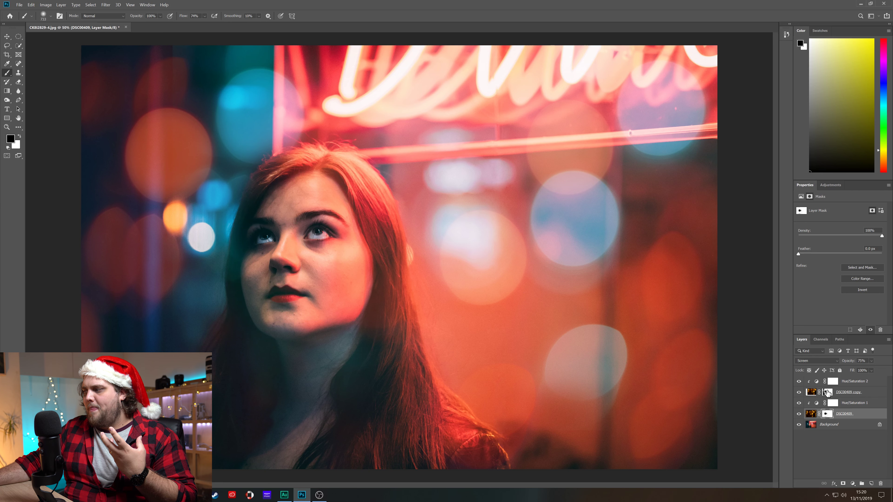
{"action": "left_click", "coordinate": [827, 393]}
{"action": "mouse_move", "coordinate": [338, 260]}
{"action": "left_mouse_down"}
{"action": "mouse_move", "coordinate": [253, 267]}
{"action": "mouse_move", "coordinate": [308, 234]}
{"action": "left_mouse_up"}
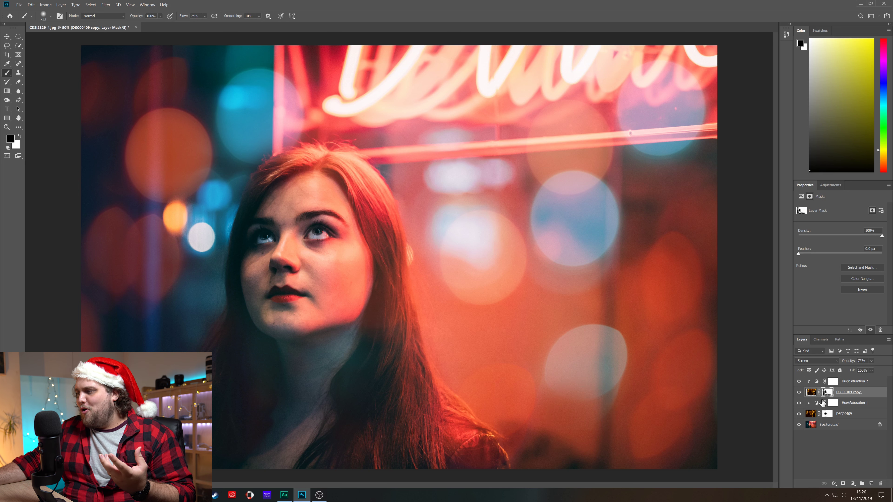
{"action": "left_click", "coordinate": [812, 394]}
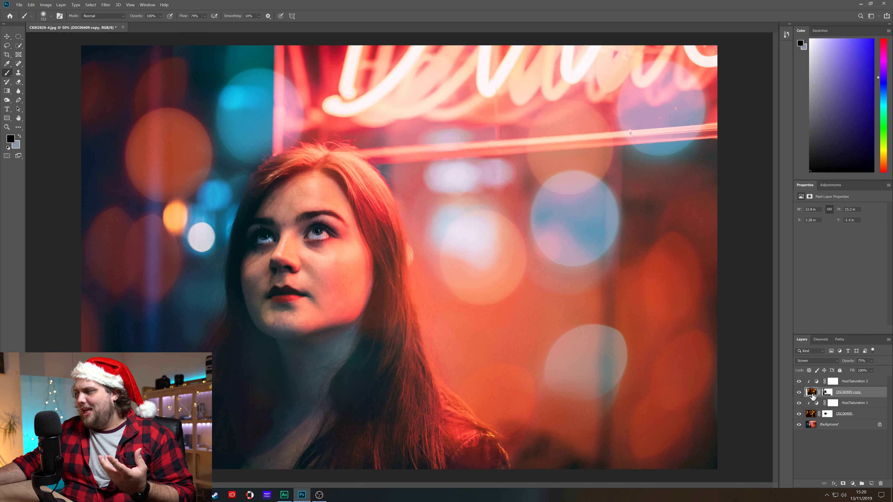
Clone a teal bokeh ball into the dark upper-left and lower-left areas
{"action": "left_click", "coordinate": [19, 73]}
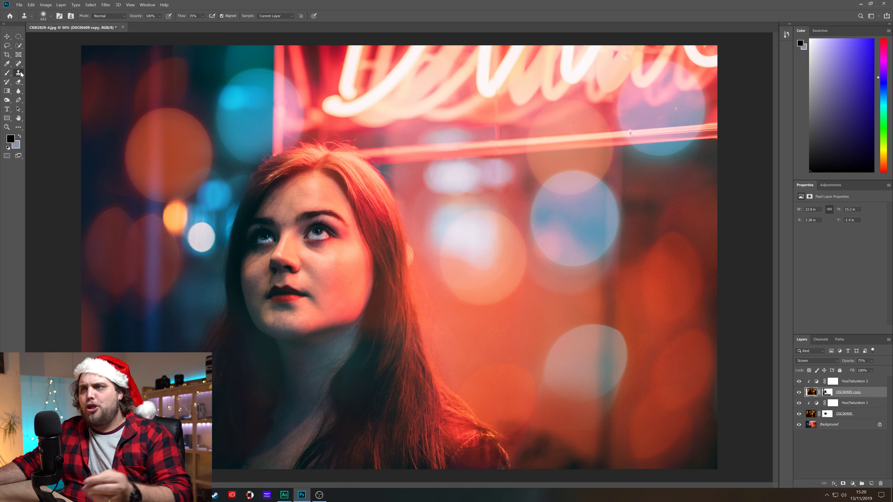
{"action": "left_click", "coordinate": [261, 113], "text": "alt"}
{"action": "left_click_drag", "start_coordinate": [76, 120], "coordinate": [131, 118]}
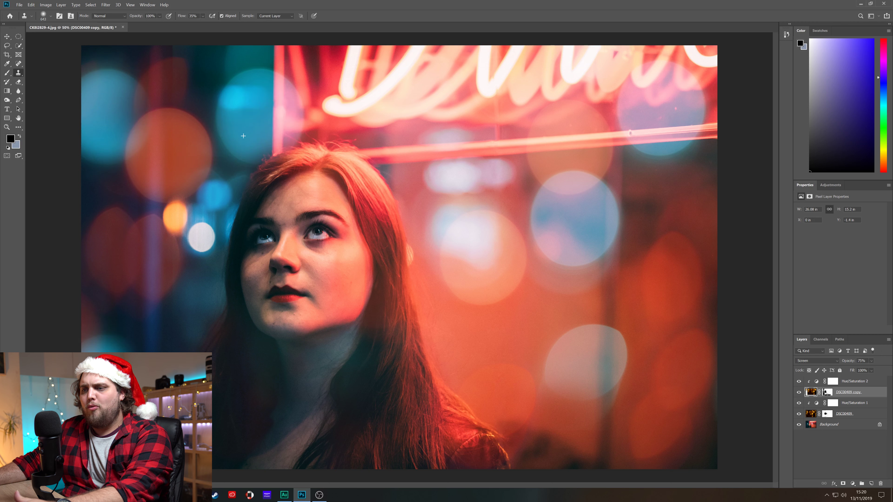
{"action": "left_click_drag", "start_coordinate": [102, 324], "coordinate": [110, 301]}
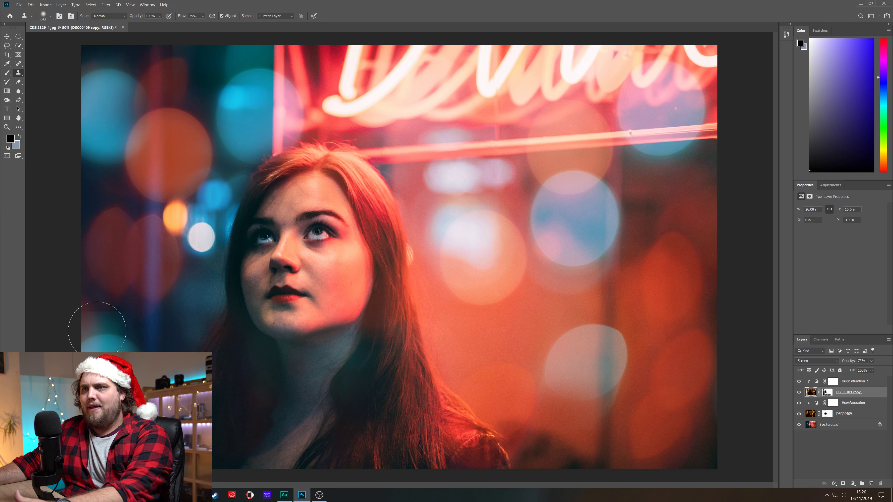
Return to the Brush on the DSC00409 copy mask, toggling between white and black
{"action": "left_click", "coordinate": [6, 73]}
{"action": "left_click", "coordinate": [829, 391]}
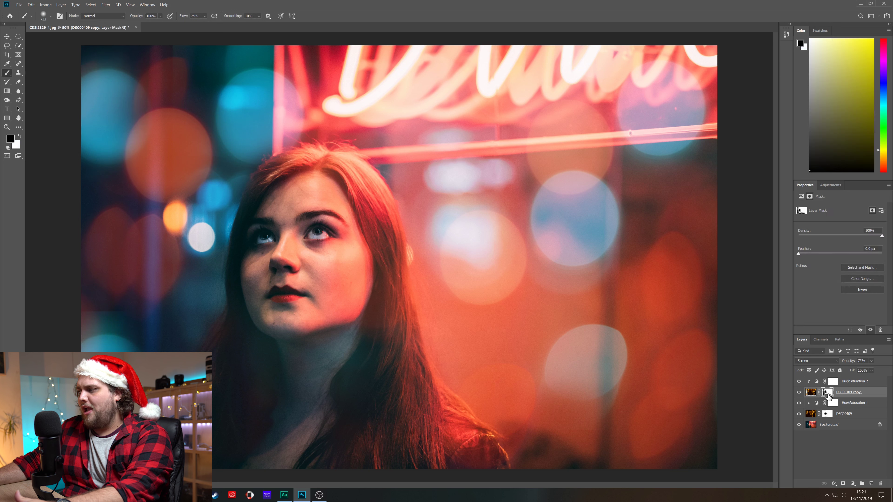
{"action": "key", "text": "x"}
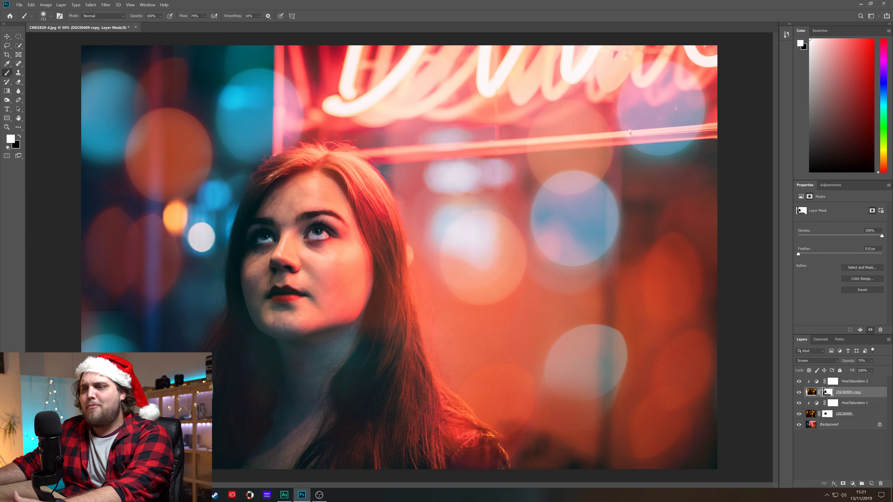
{"action": "key", "text": "x"}
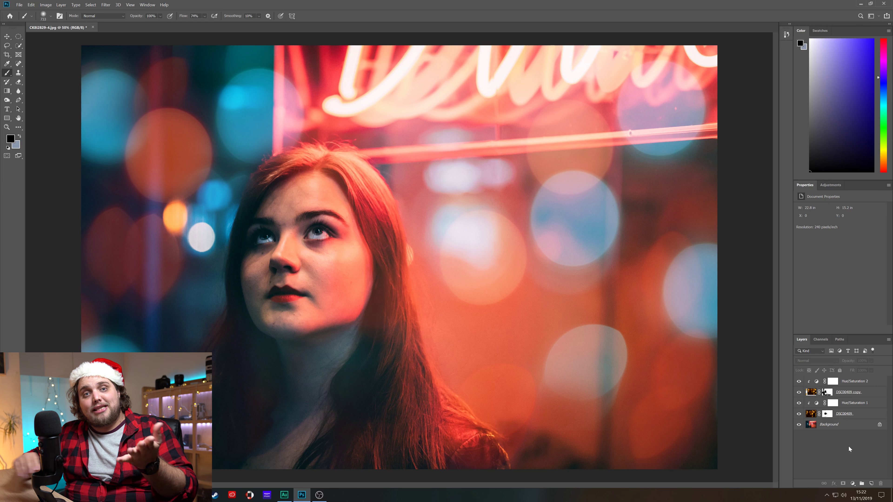
Group the four layers from Hue/Saturation 2 through DSC00409 into Group 1 with Ctrl+G
{"action": "left_click", "coordinate": [874, 383]}
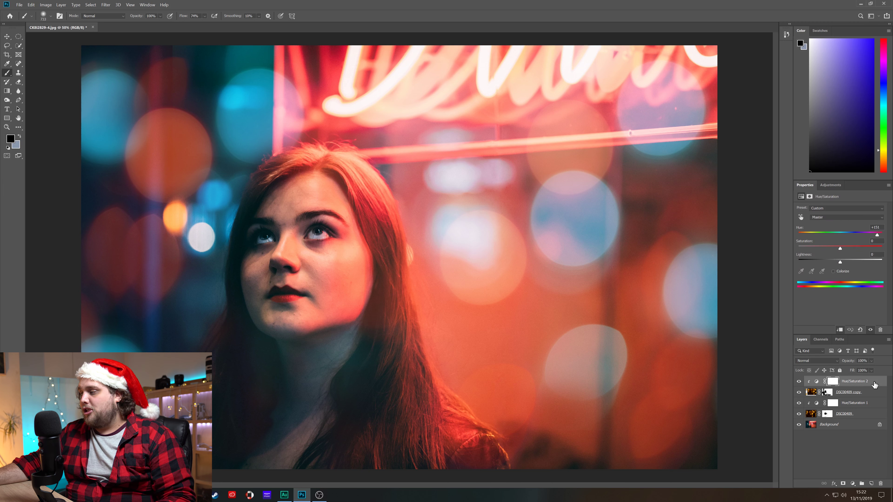
{"action": "left_click", "coordinate": [877, 417], "text": "shift"}
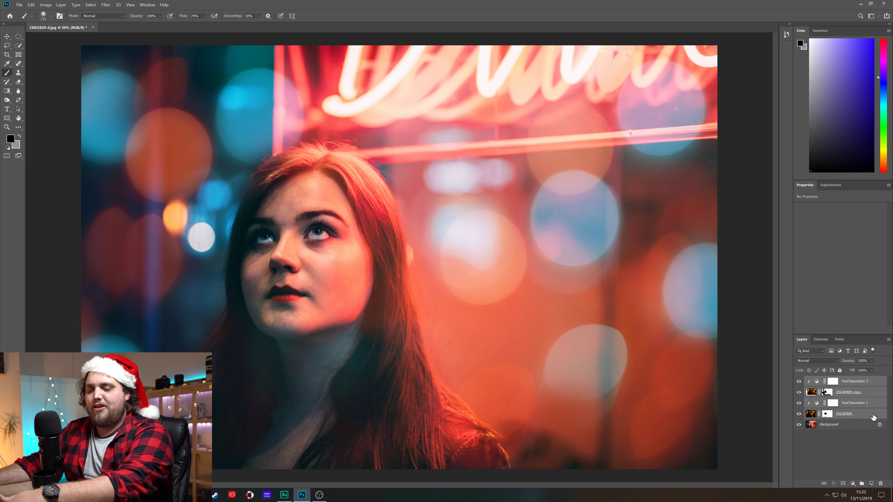
{"action": "key", "text": "ctrl+g"}
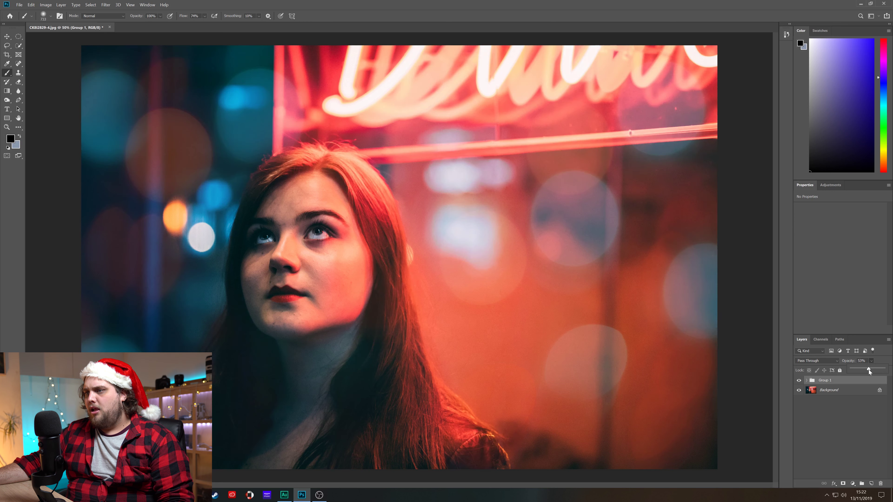
Lower Group 1's opacity to about 60% so the bokeh blends softly over the portrait
{"action": "left_click_drag", "start_coordinate": [874, 371], "coordinate": [871, 372]}
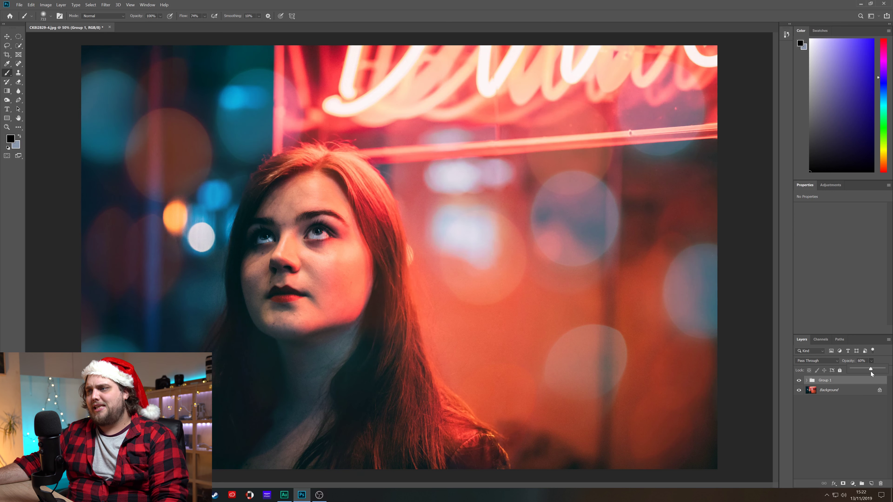
{"action": "left_click", "coordinate": [835, 428]}
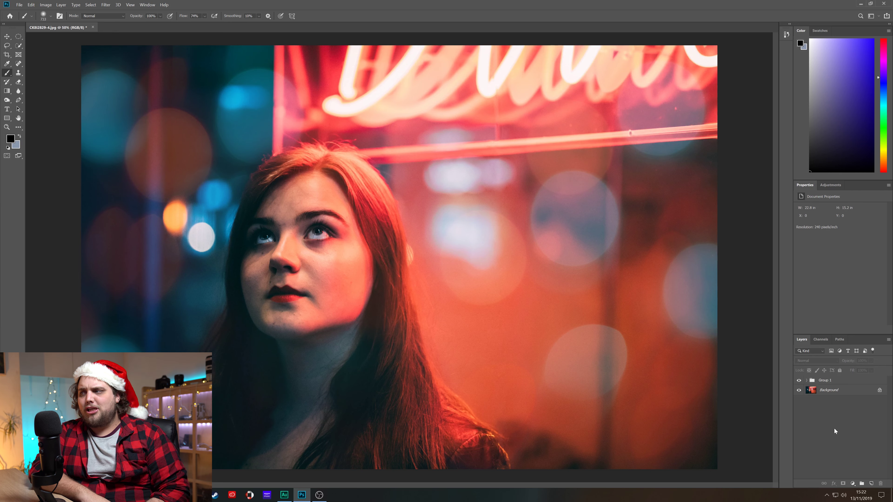
{"action": "left_click", "coordinate": [844, 382]}
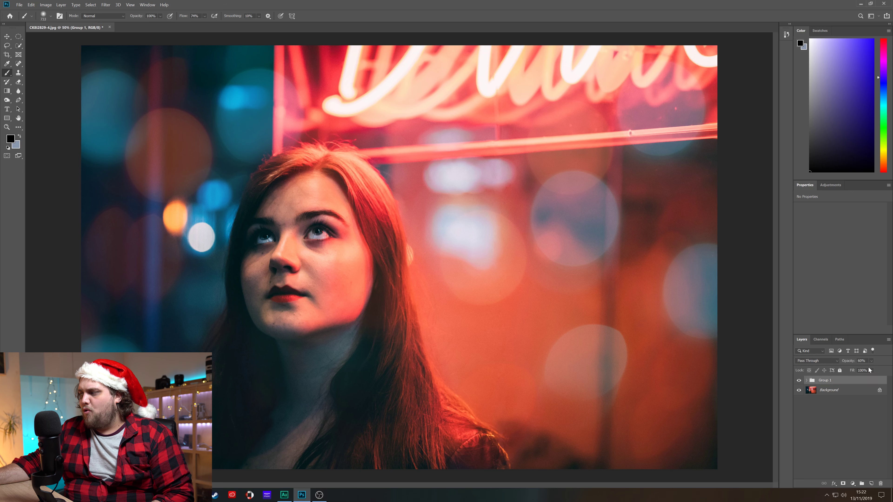